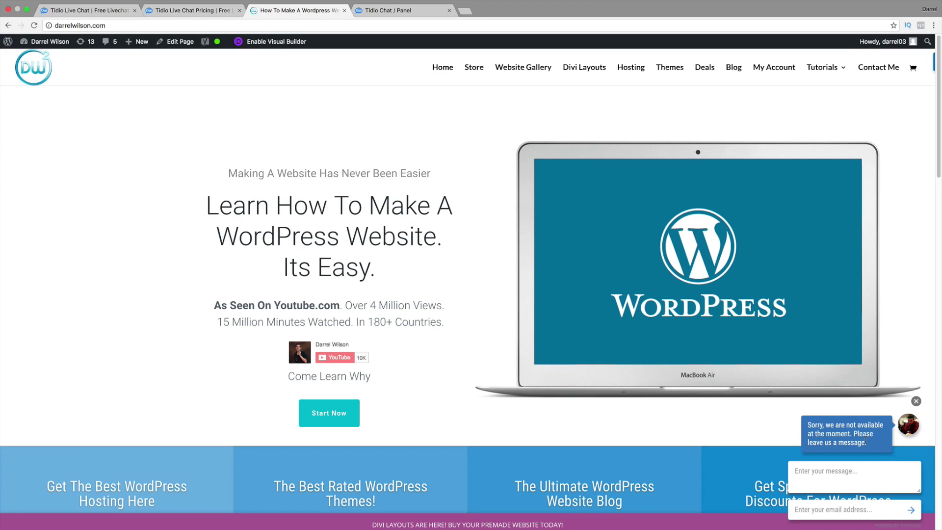
Leave the widget's message form and open Tidio's Visitors list showing two active chats.
{"action": "left_click", "coordinate": [852, 479]}
{"action": "left_click", "coordinate": [851, 509]}
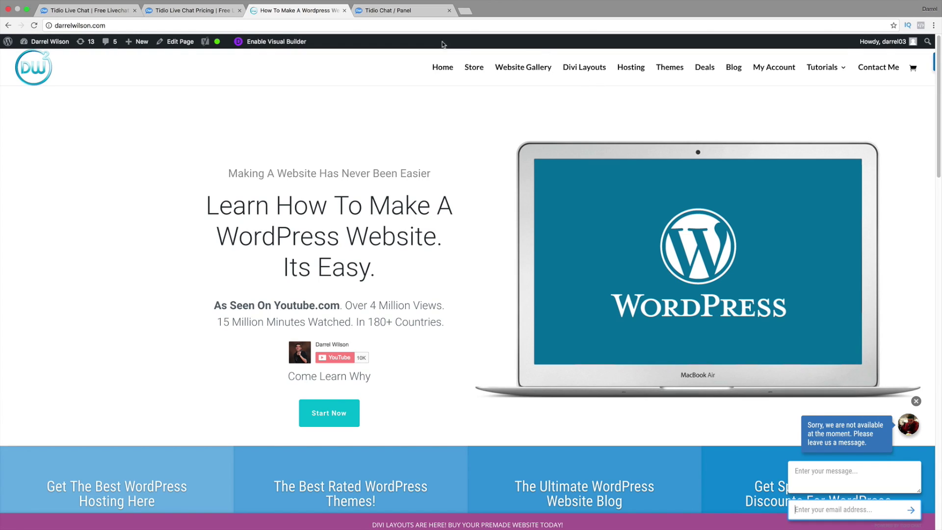
{"action": "left_click", "coordinate": [412, 10]}
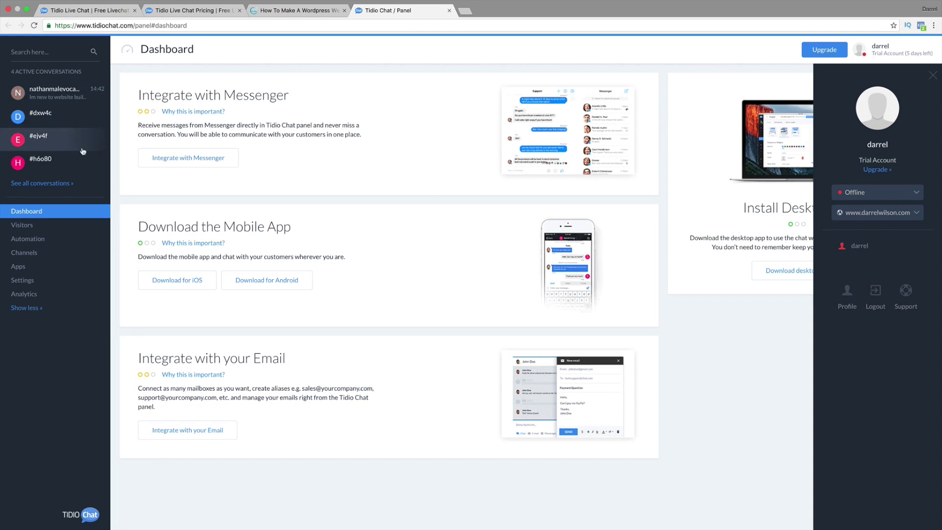
{"action": "left_click", "coordinate": [64, 225]}
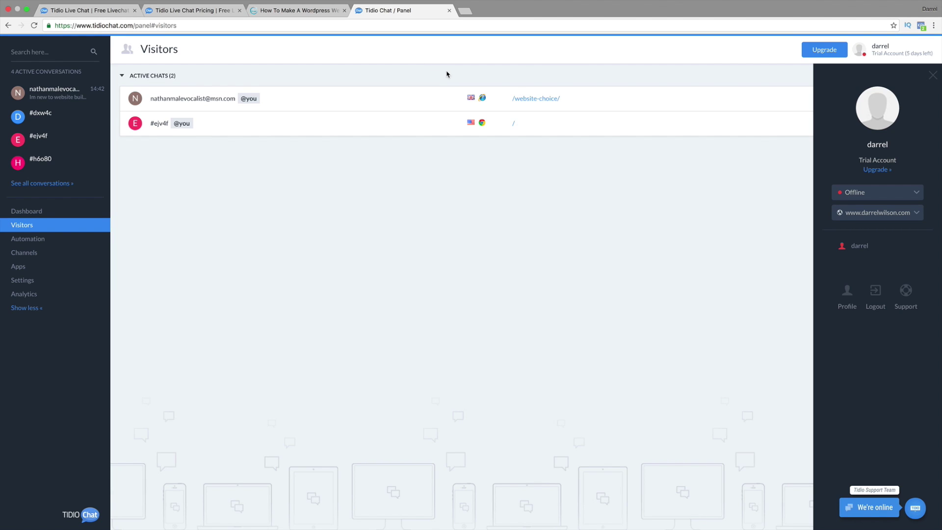
Open Tidio's pricing page and scroll through the Free ($0), PRO ($12) and Premium ($24) comparison.
{"action": "left_click", "coordinate": [104, 10]}
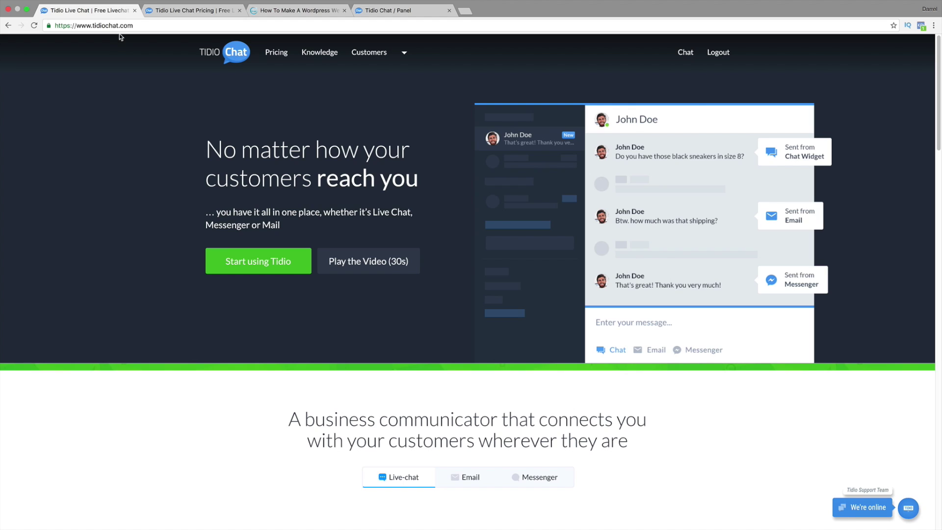
{"action": "left_click", "coordinate": [179, 12]}
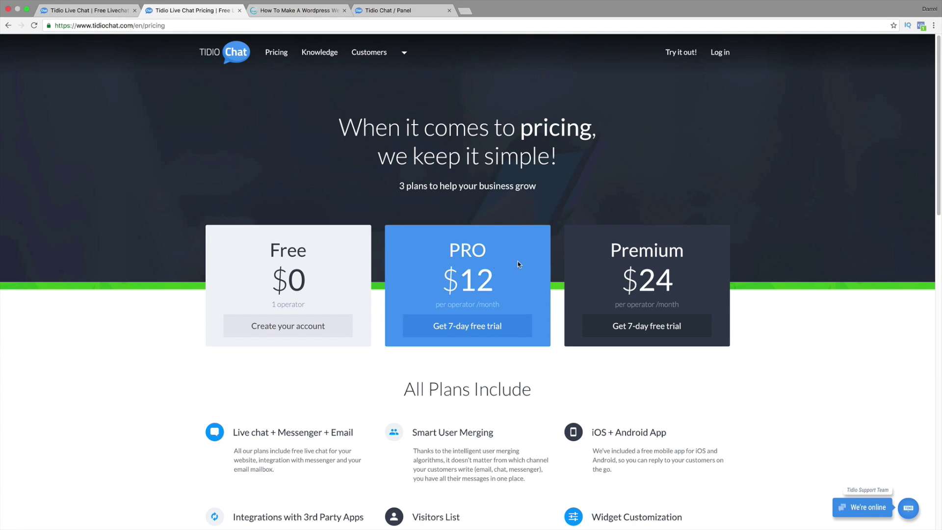
{"action": "scroll", "coordinate": [514, 247], "scroll_direction": "down", "scroll_amount": 1}
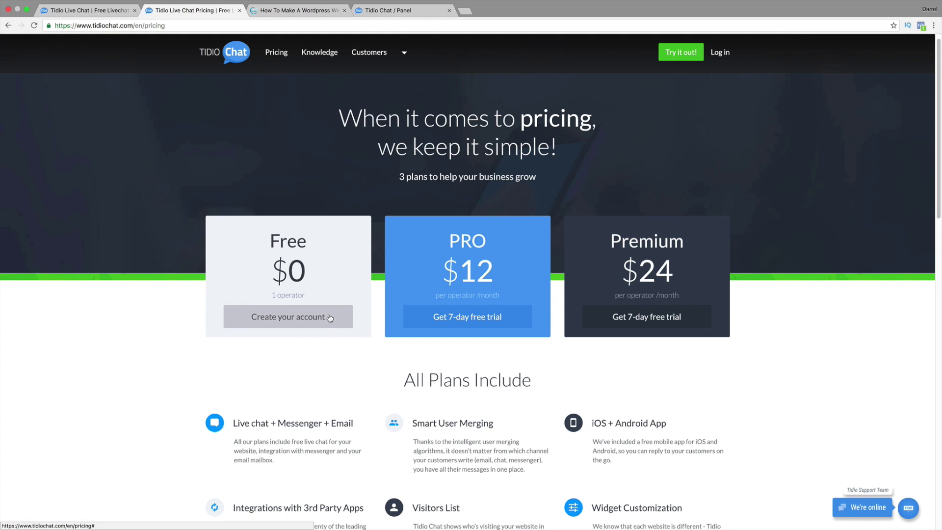
{"action": "scroll", "coordinate": [326, 314], "scroll_direction": "down", "scroll_amount": 3}
{"action": "scroll", "coordinate": [341, 314], "scroll_direction": "down", "scroll_amount": 10}
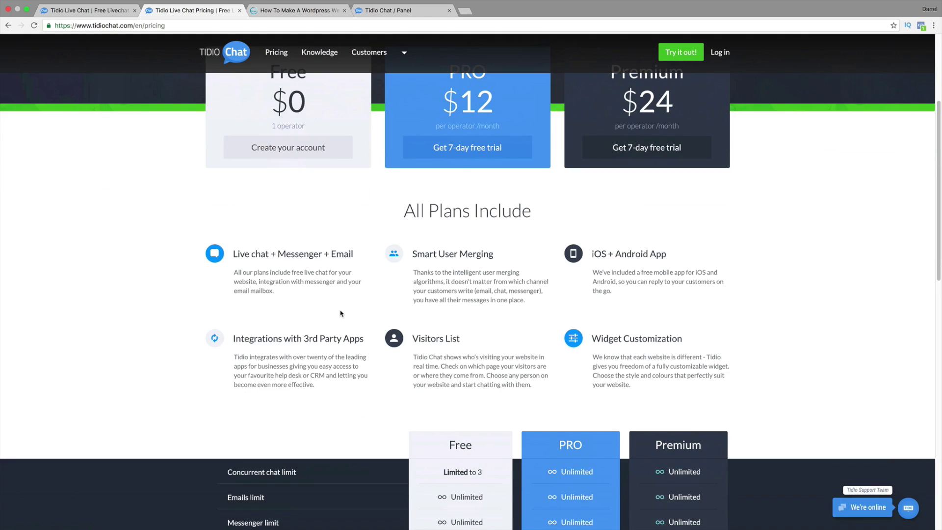
{"action": "scroll", "coordinate": [470, 360], "scroll_direction": "down", "scroll_amount": 2}
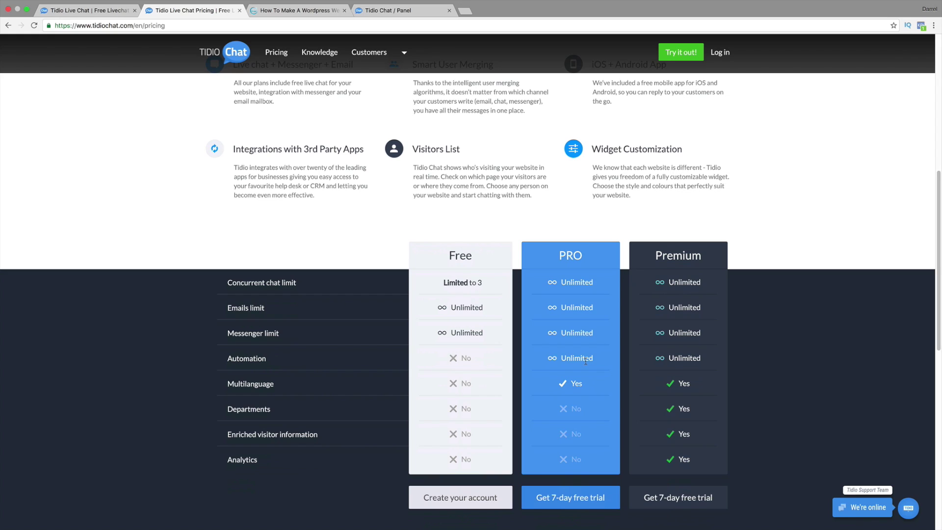
{"action": "scroll", "coordinate": [586, 355], "scroll_direction": "up", "scroll_amount": 5}
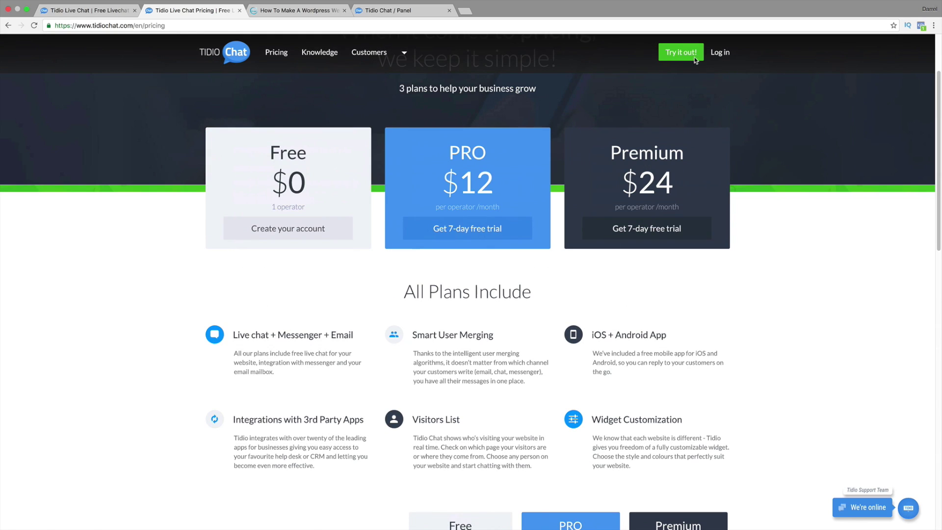
Log in to Tidio with the saved account email and password, saving the password in the browser.
{"action": "left_click", "coordinate": [719, 56]}
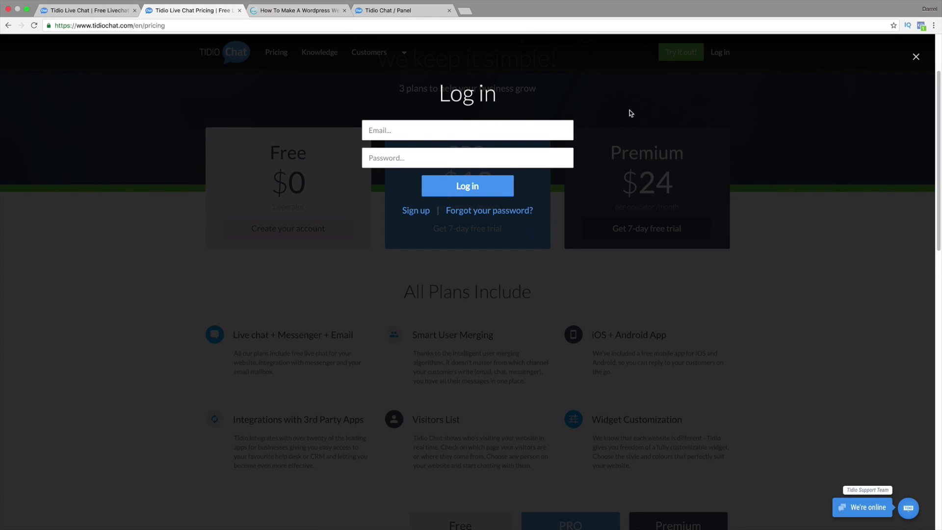
{"action": "left_click", "coordinate": [542, 134]}
{"action": "type", "text": "pchoa"}
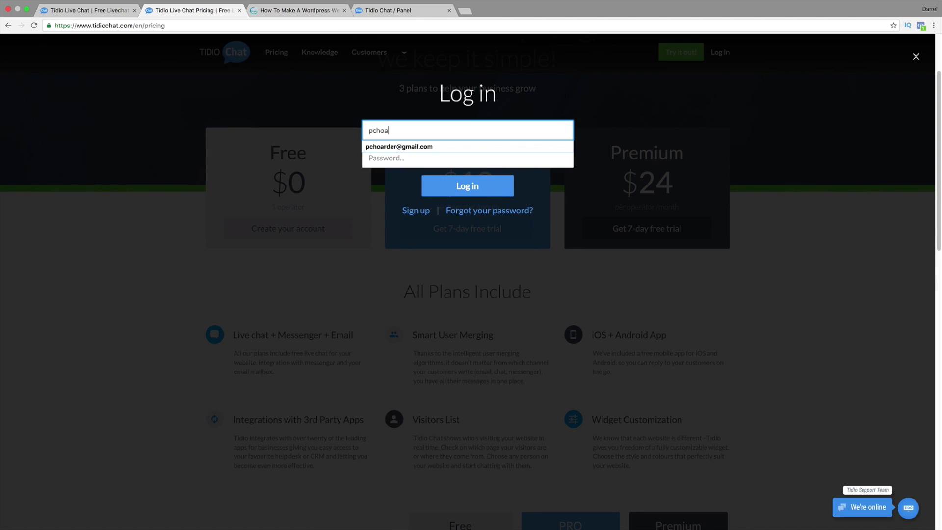
{"action": "key", "text": "Down"}
{"action": "key", "text": "Return"}
{"action": "key", "text": "Tab"}
{"action": "type", "text": "********"}
{"action": "key", "text": "Return"}
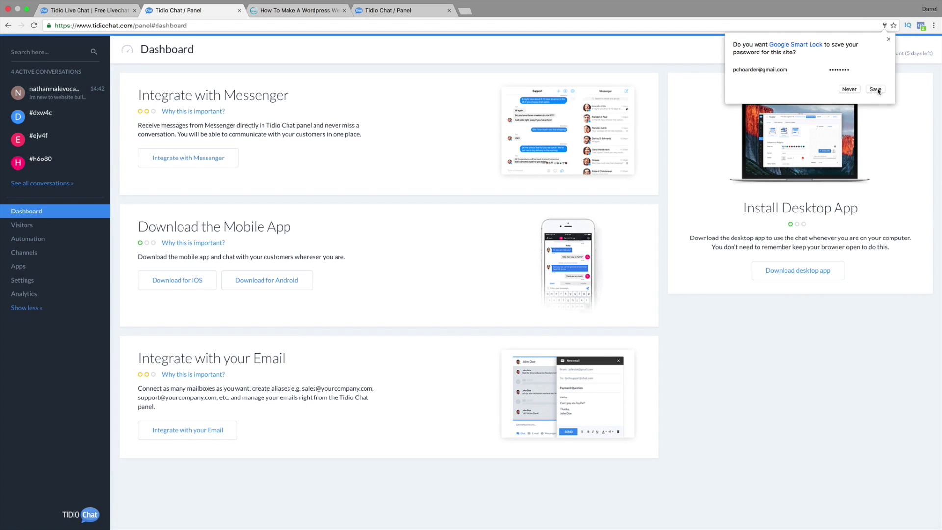
{"action": "left_click", "coordinate": [876, 89]}
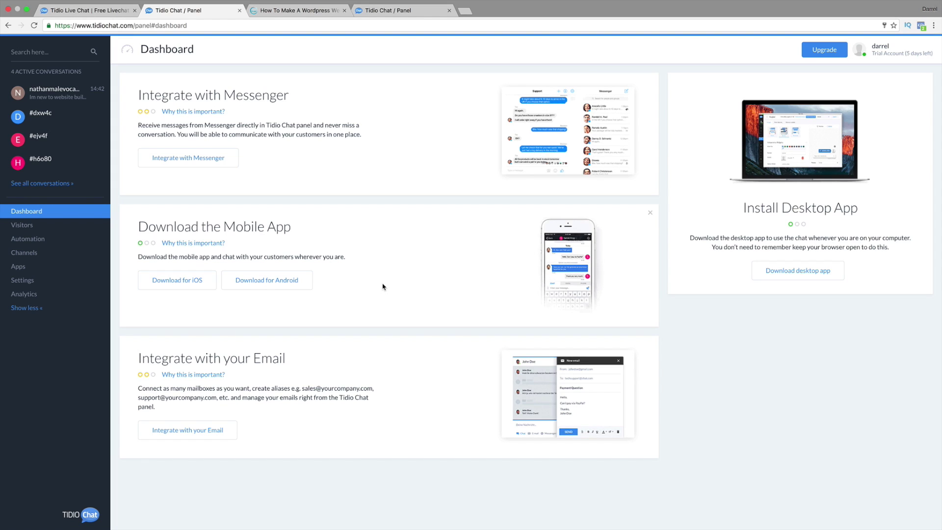
From the WordPress admin Dashboard, go to Plugins > Add New and search for 'tidio'.
{"action": "left_click", "coordinate": [320, 11]}
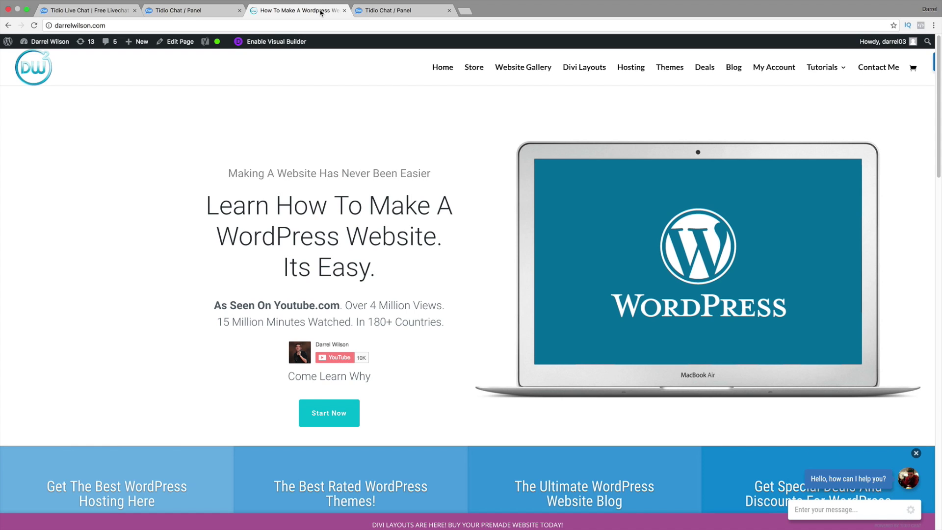
{"action": "mouse_move", "coordinate": [50, 41]}
{"action": "left_click", "coordinate": [56, 62]}
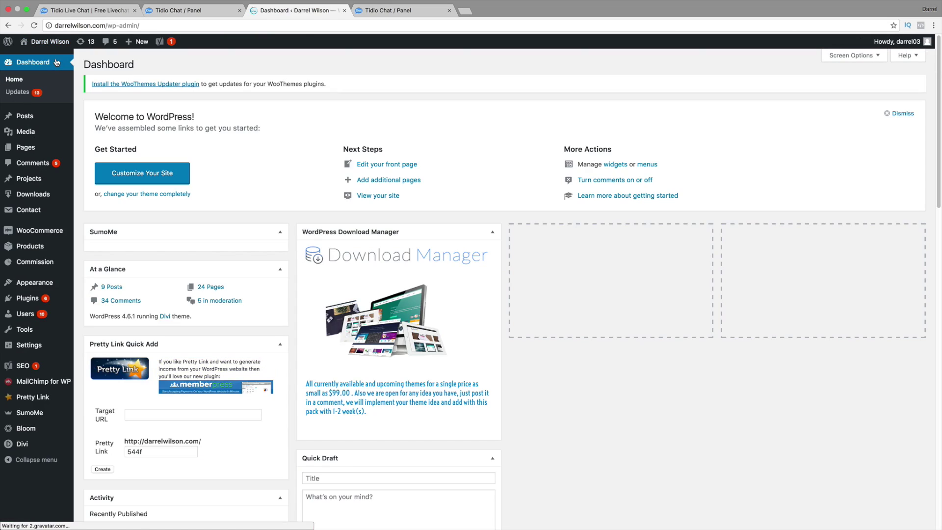
{"action": "mouse_move", "coordinate": [30, 298]}
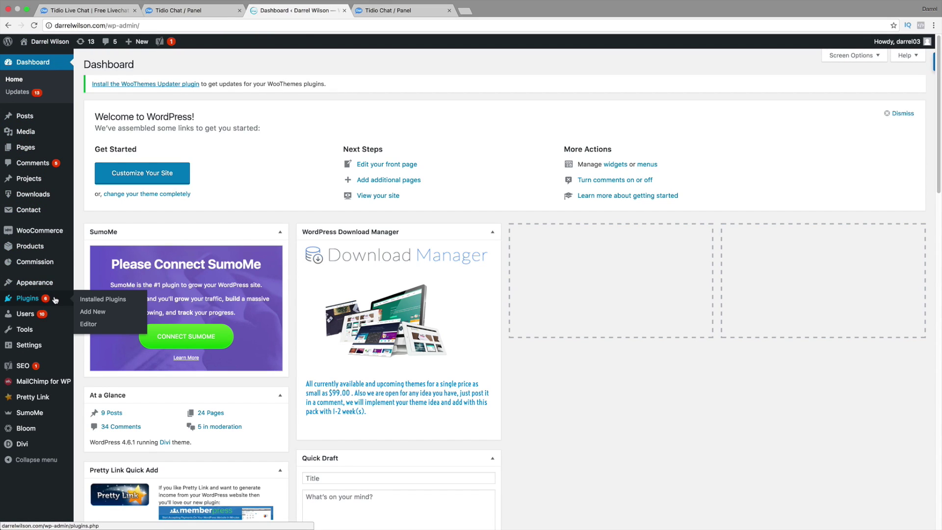
{"action": "left_click", "coordinate": [94, 310]}
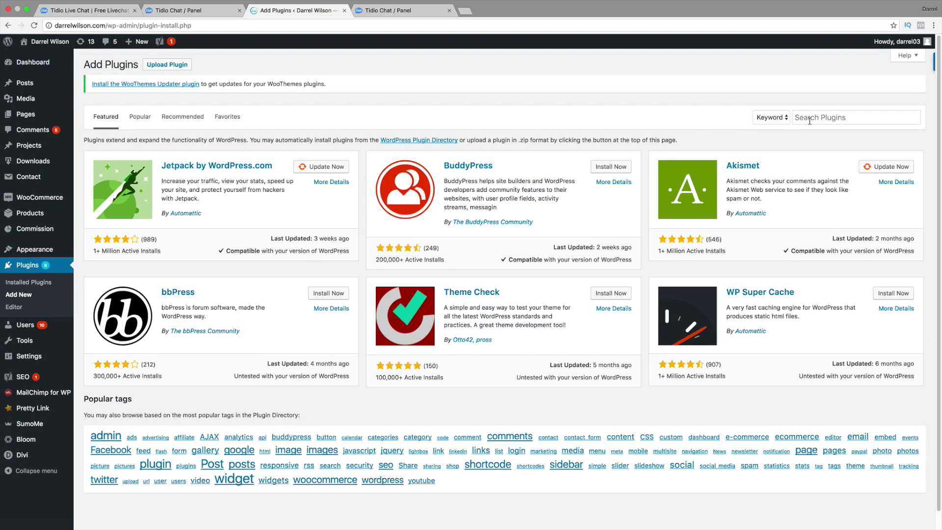
{"action": "left_click", "coordinate": [819, 119]}
{"action": "type", "text": "tidio"}
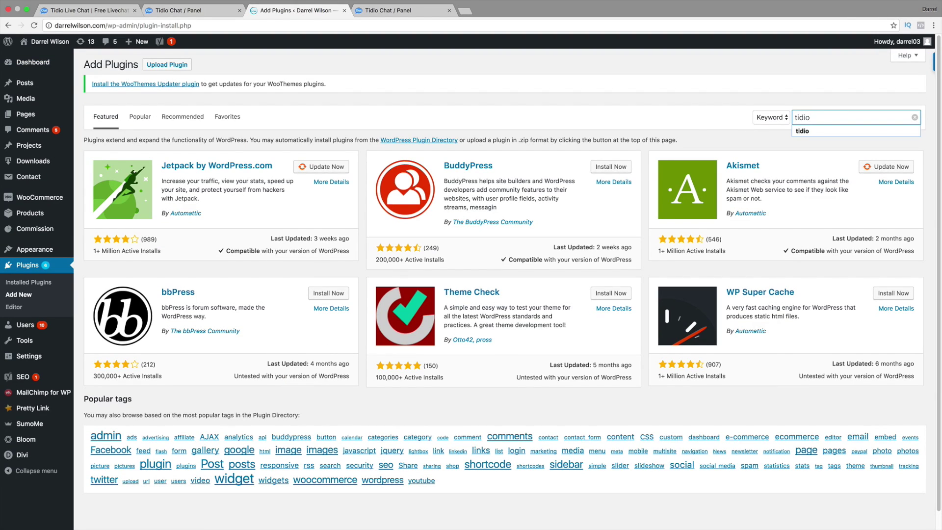
{"action": "key", "text": "Return"}
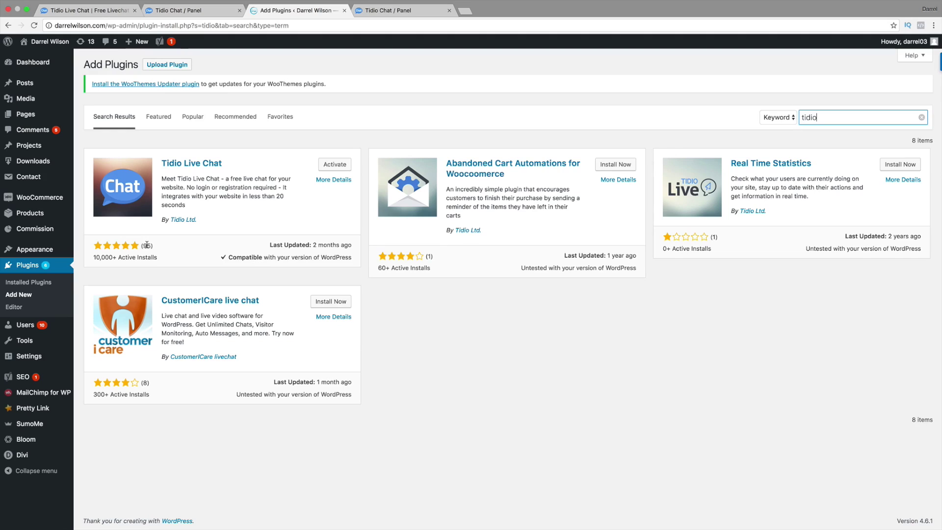
Activate the installed Tidio Live Chat plugin and scroll its Tidio Chat setup page.
{"action": "left_click", "coordinate": [133, 244]}
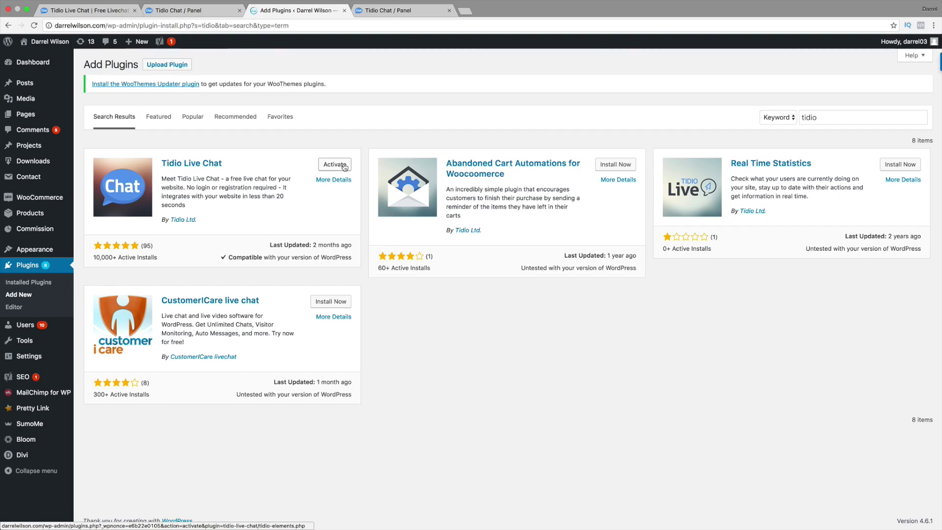
{"action": "left_click", "coordinate": [345, 167]}
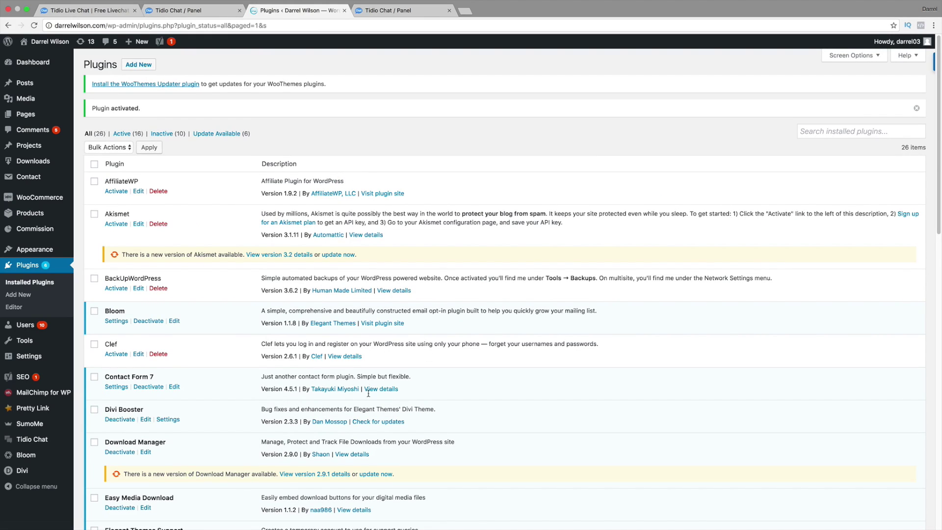
{"action": "scroll", "coordinate": [461, 275], "scroll_direction": "down", "scroll_amount": 1}
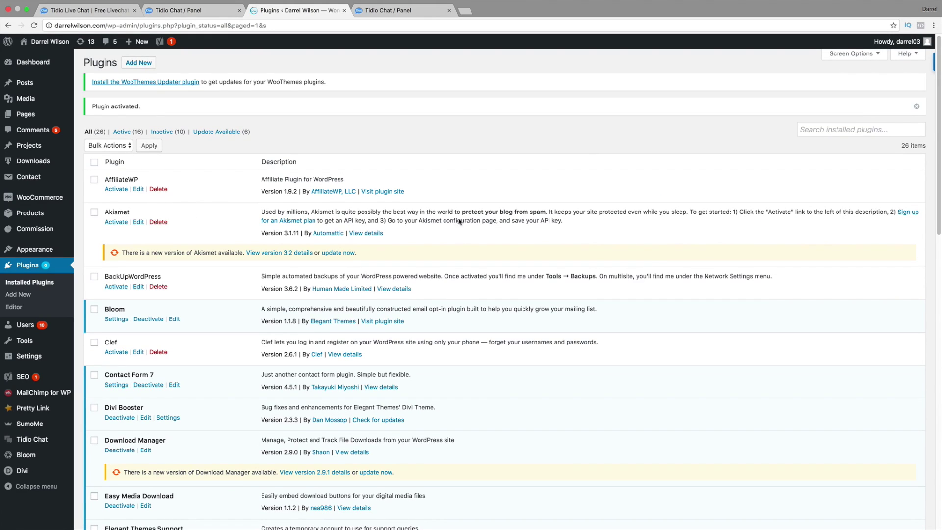
On the WordPress Tidio Chat page, replace the prefilled username and log in with the Tidio account.
{"action": "left_click", "coordinate": [46, 440]}
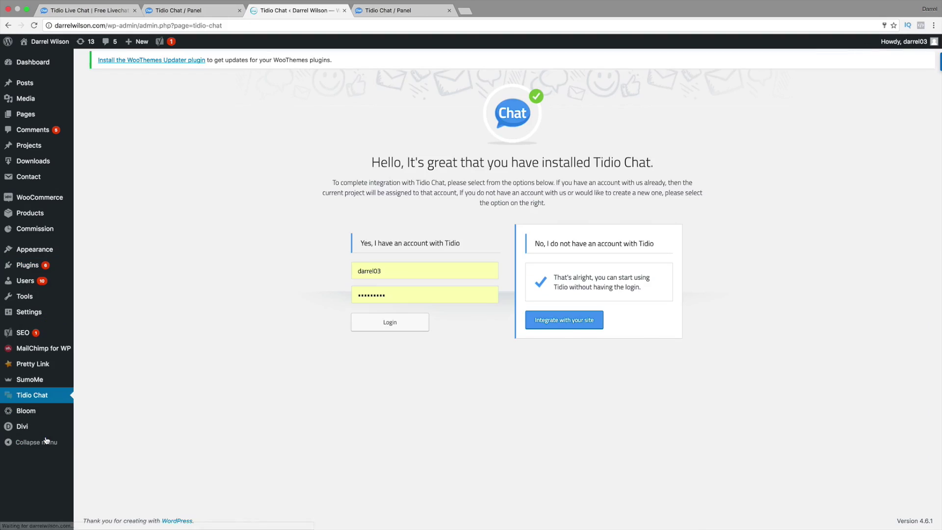
{"action": "left_click", "coordinate": [395, 271]}
{"action": "double_click", "coordinate": [394, 271]}
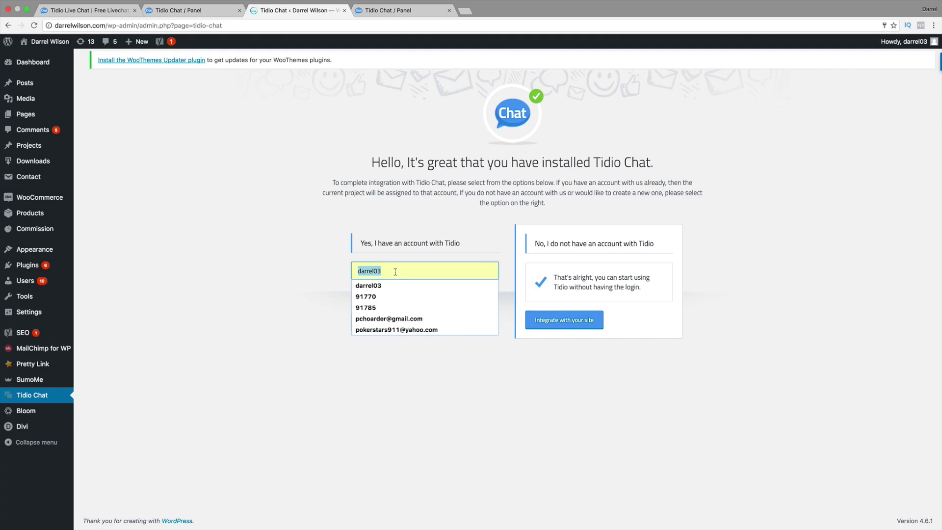
{"action": "key", "text": "BackSpace"}
{"action": "type", "text": "pcho"}
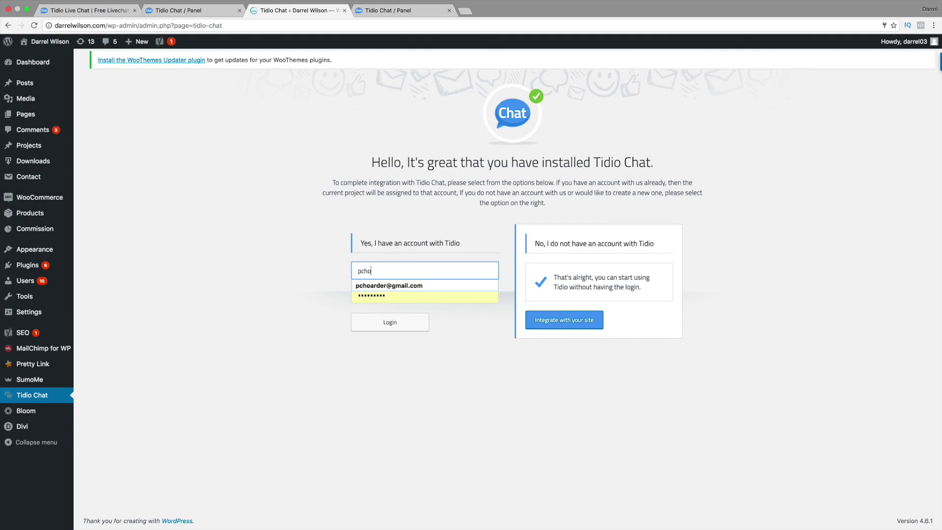
{"action": "key", "text": "Down"}
{"action": "key", "text": "Return"}
{"action": "key", "text": "Tab"}
{"action": "type", "text": "********"}
{"action": "left_click", "coordinate": [394, 323]}
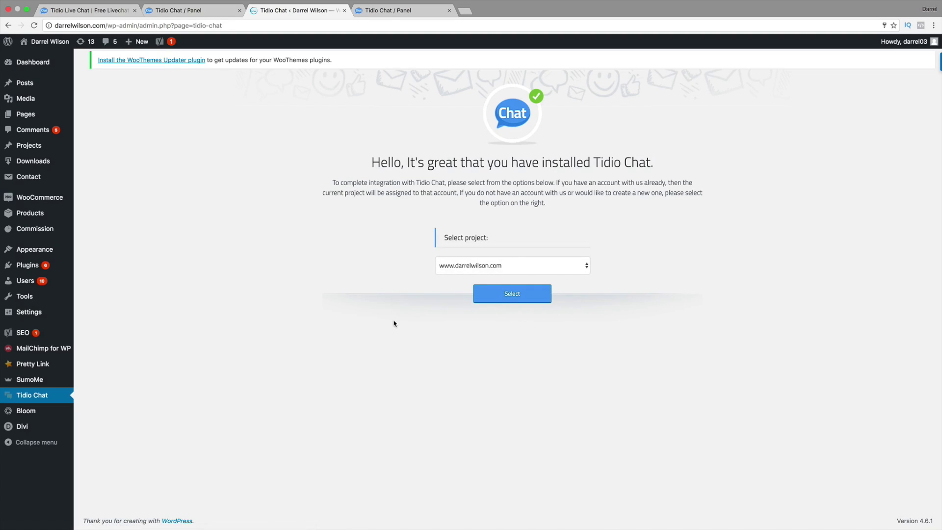
{"action": "left_click", "coordinate": [530, 267]}
{"action": "left_click", "coordinate": [531, 264]}
{"action": "left_click", "coordinate": [531, 294]}
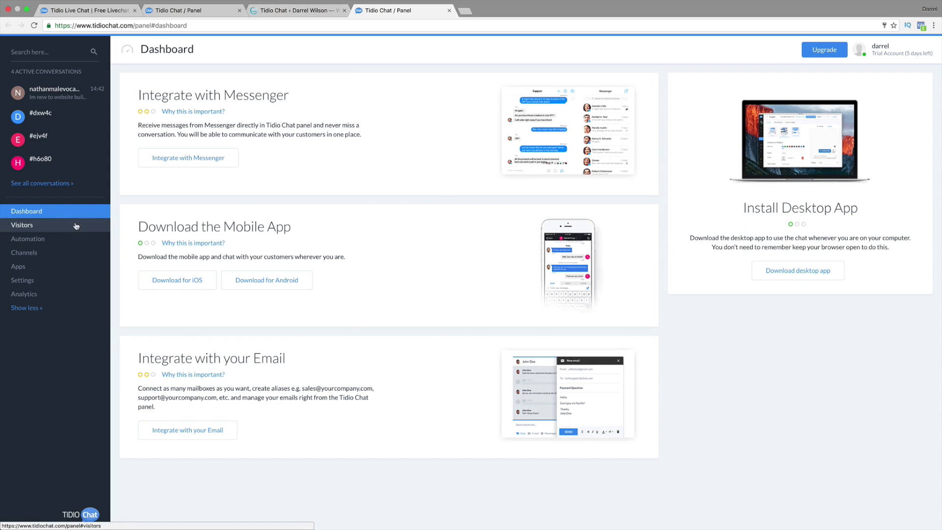
Open Automation and pick the 'Visits website for the first time' trigger.
{"action": "left_click", "coordinate": [59, 242]}
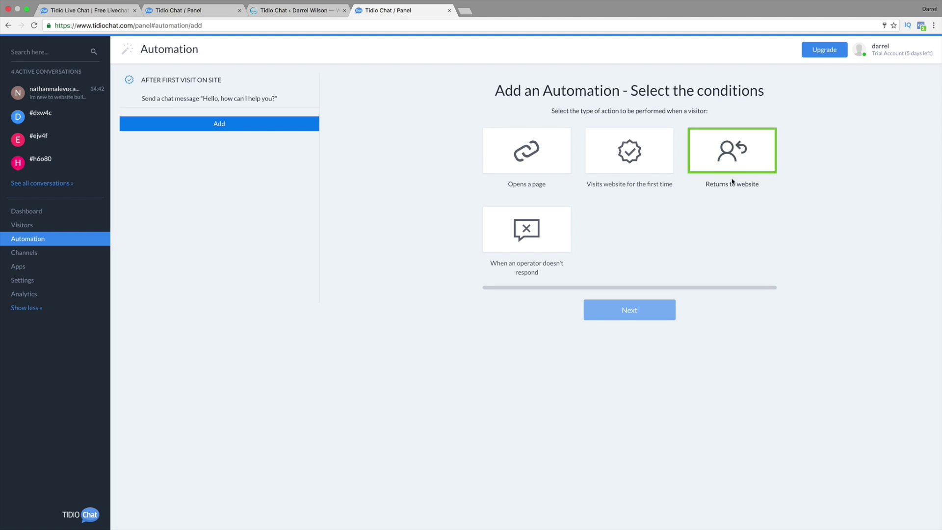
{"action": "left_click", "coordinate": [622, 150]}
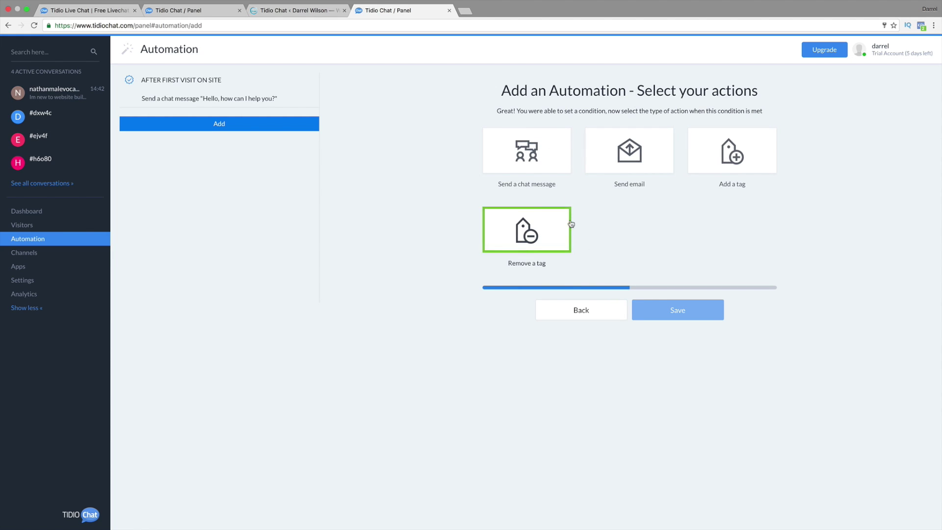
View the 'Send a chat message' greeting automation's run stats, then open the Channels widget settings.
{"action": "left_click", "coordinate": [275, 98]}
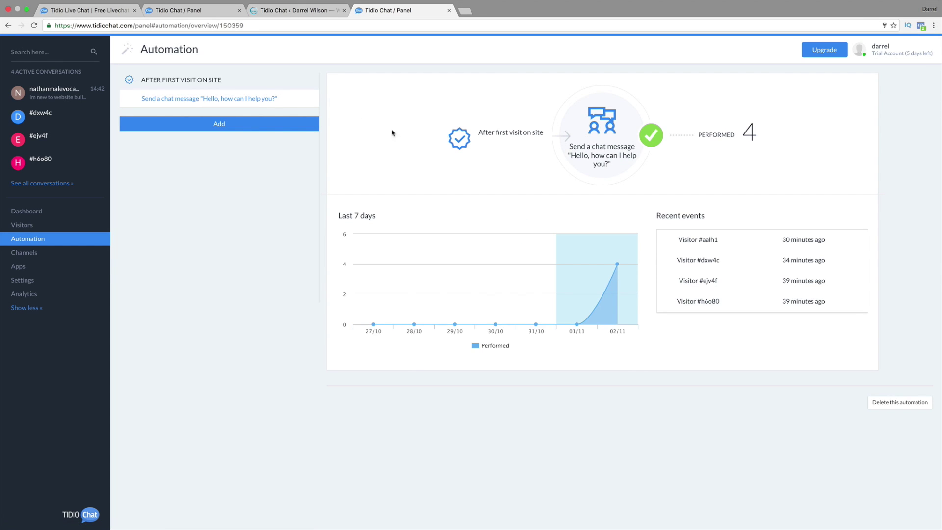
{"action": "mouse_move", "coordinate": [570, 150]}
{"action": "left_click", "coordinate": [51, 259]}
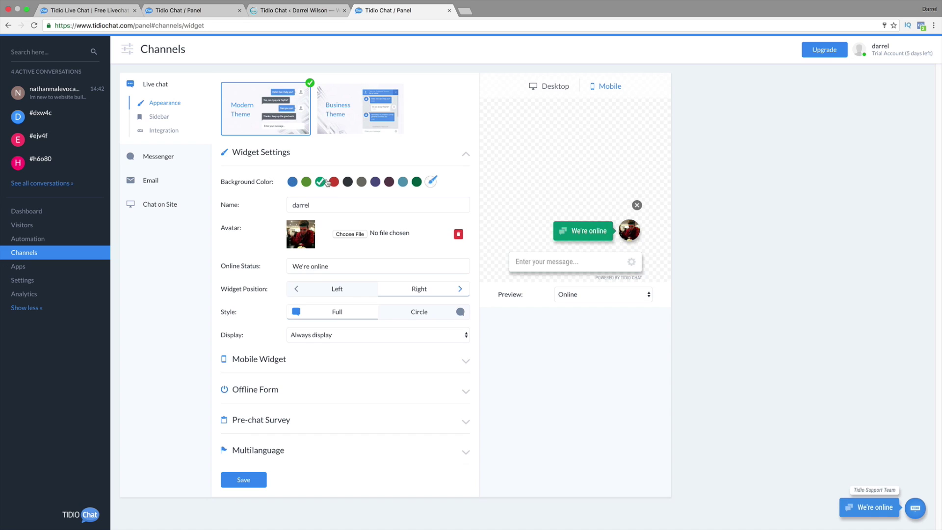
Preview the dark grey and light blue widget colours, then keep blue.
{"action": "left_click", "coordinate": [347, 184]}
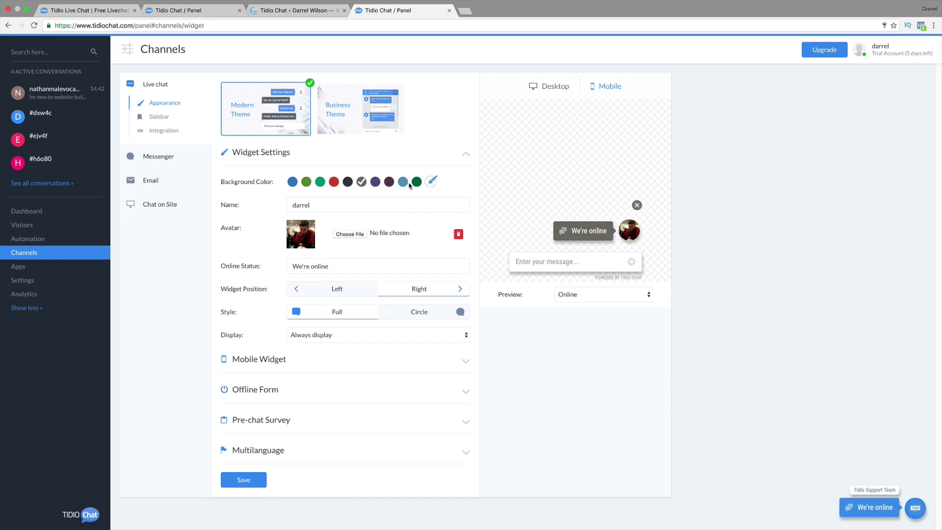
{"action": "left_click", "coordinate": [403, 182]}
{"action": "left_click", "coordinate": [292, 182]}
Expand Mobile Widget and Multilanguage, and browse the language list without adding any.
{"action": "left_click", "coordinate": [281, 359]}
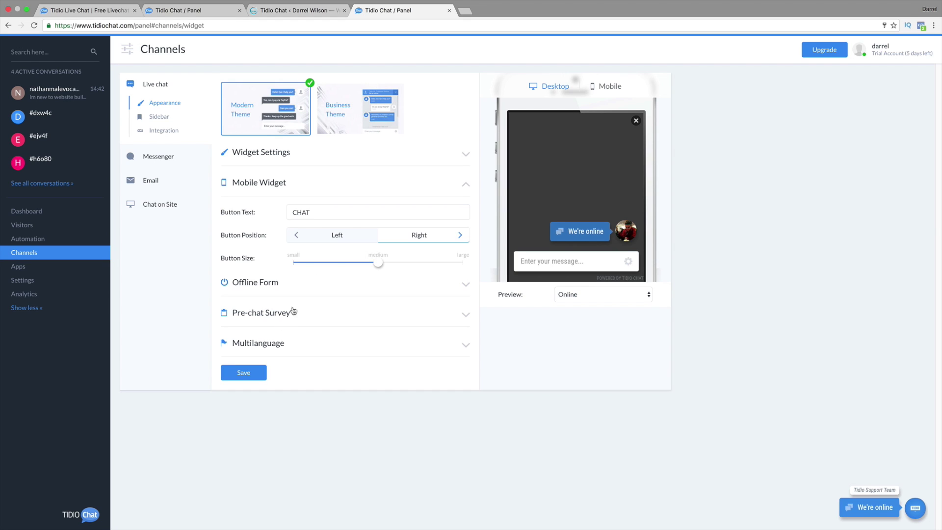
{"action": "left_click", "coordinate": [285, 342]}
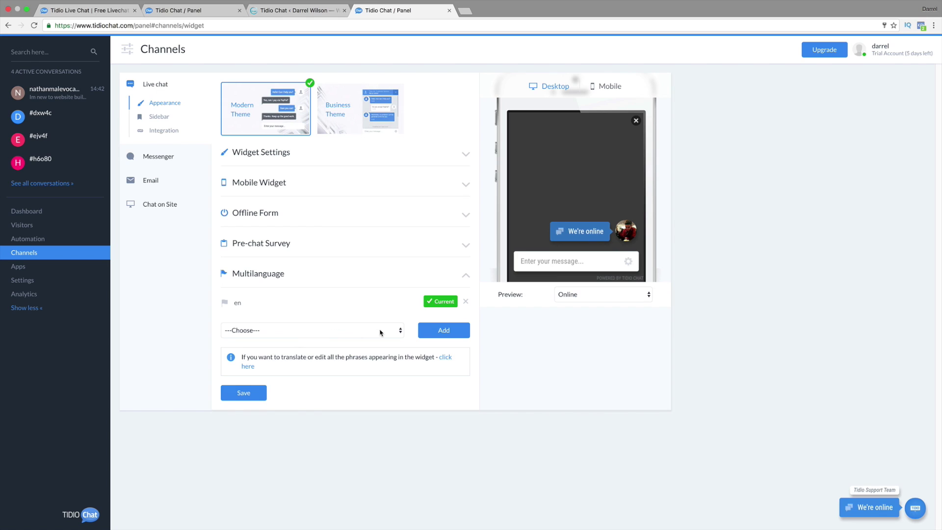
{"action": "left_click", "coordinate": [396, 334]}
{"action": "left_click", "coordinate": [395, 334]}
{"action": "left_click", "coordinate": [396, 333]}
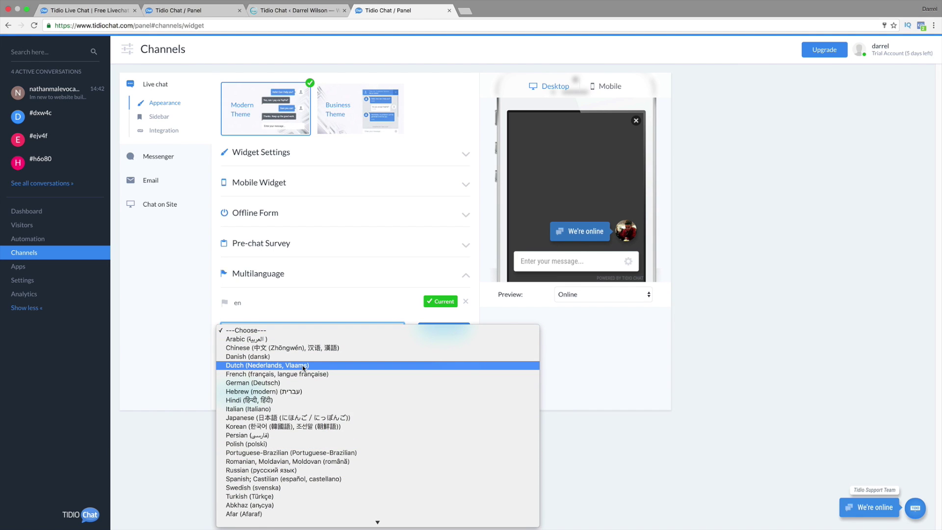
{"action": "left_click", "coordinate": [164, 283]}
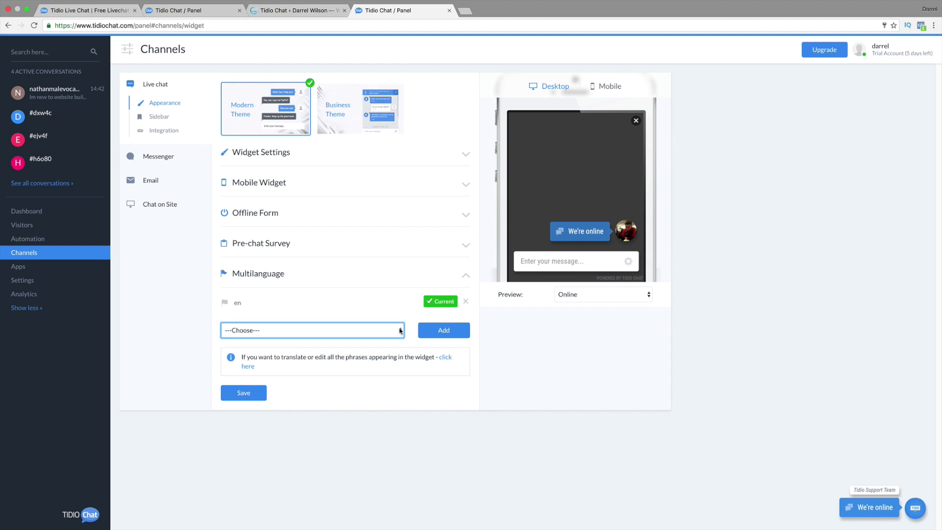
Review Messenger and Email channels, then open Chat on Site and select the 'Hi there!' welcome message.
{"action": "left_click", "coordinate": [162, 157]}
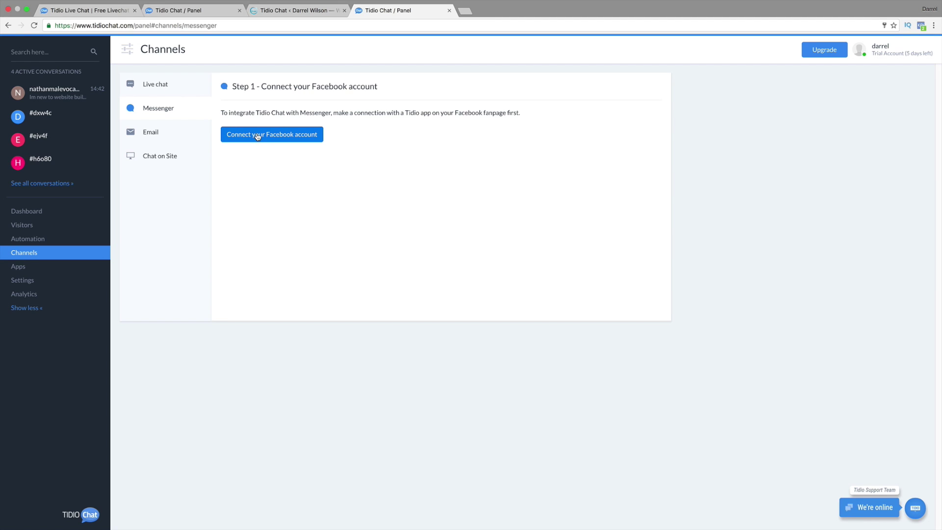
{"action": "left_click", "coordinate": [169, 132]}
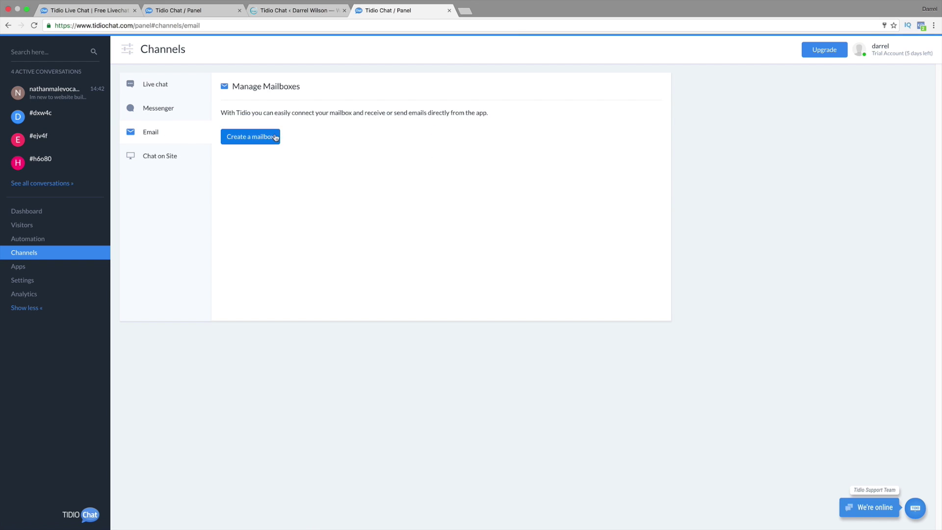
{"action": "left_click", "coordinate": [177, 152]}
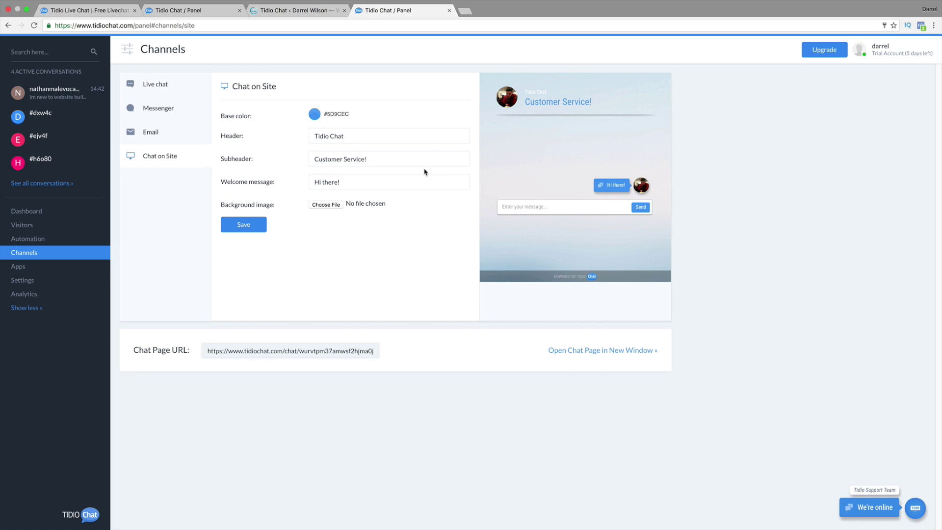
{"action": "triple_click", "coordinate": [381, 184]}
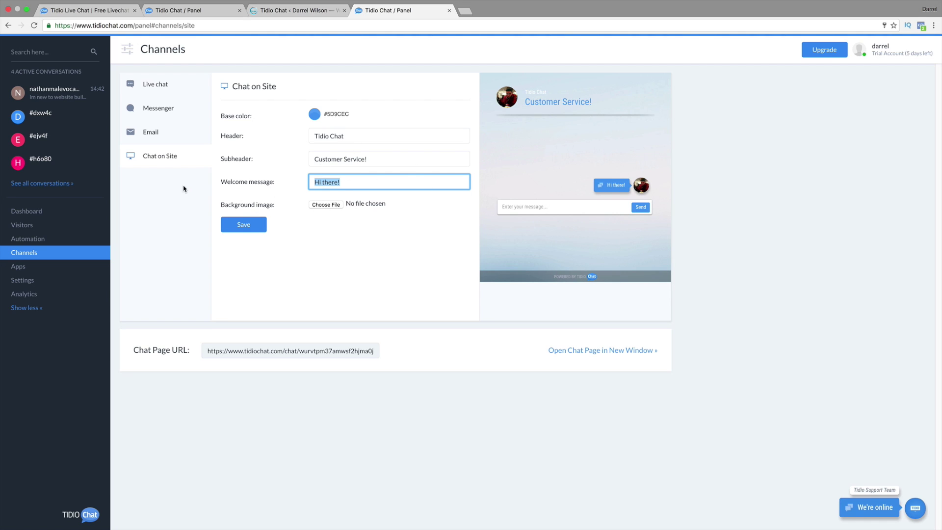
Browse Analytics and the Account, Operators, Departments, Notifications and Opening Hours settings, then return to Visitors.
{"action": "left_click", "coordinate": [52, 293]}
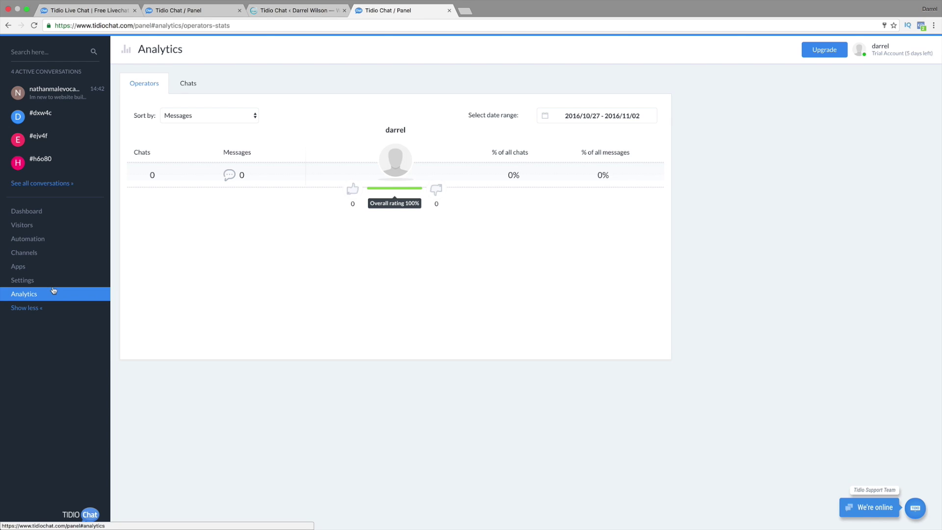
{"action": "left_click", "coordinate": [54, 282]}
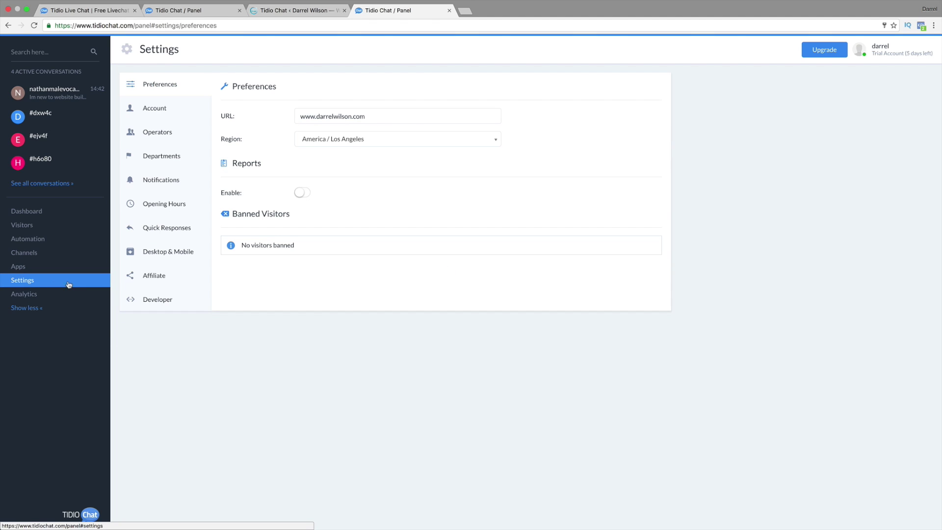
{"action": "left_click", "coordinate": [167, 111]}
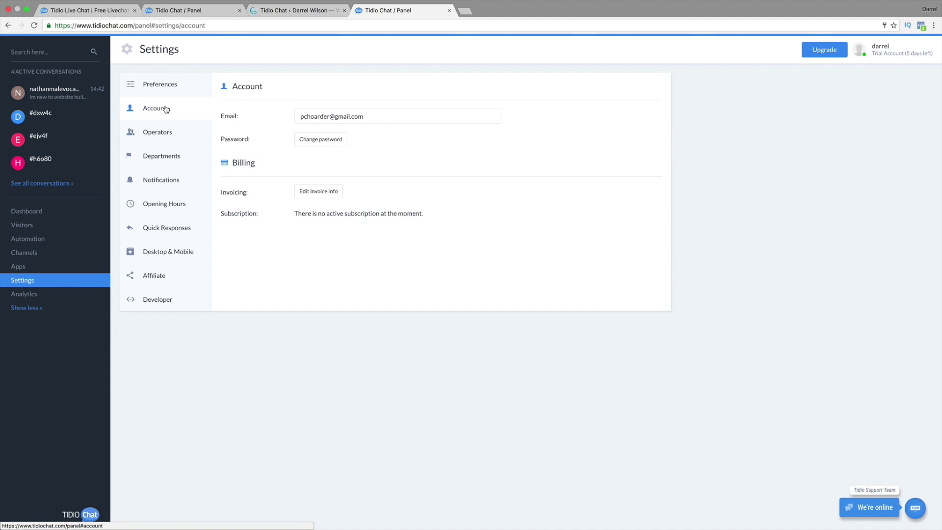
{"action": "left_click", "coordinate": [173, 134]}
{"action": "left_click", "coordinate": [172, 157]}
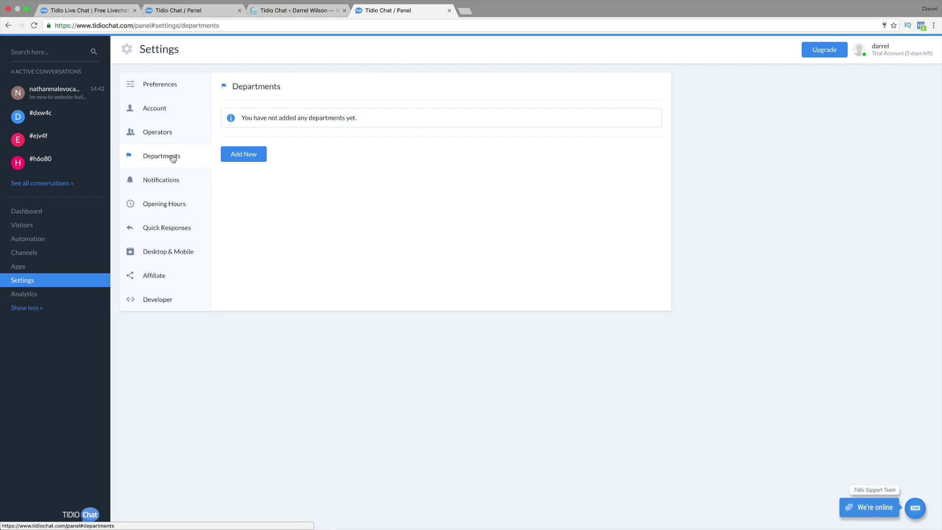
{"action": "left_click", "coordinate": [172, 180]}
{"action": "left_click", "coordinate": [187, 202]}
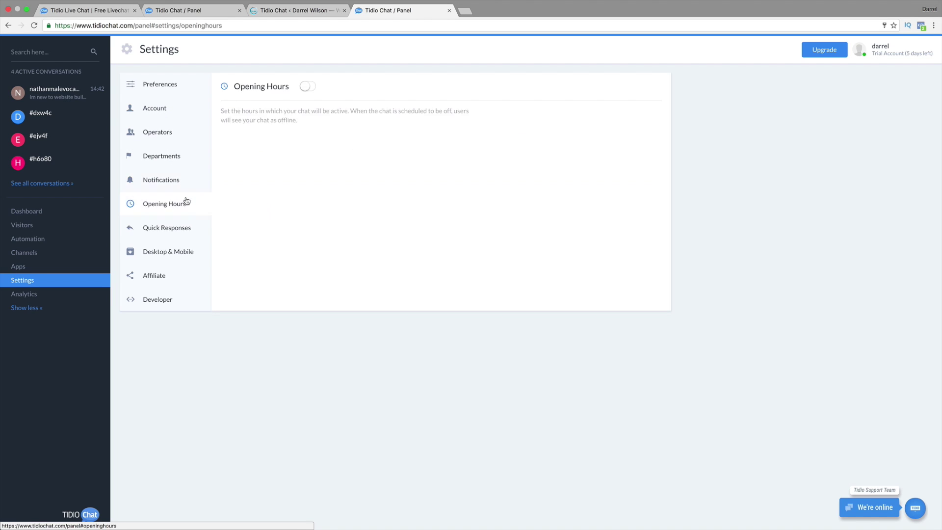
{"action": "left_click", "coordinate": [47, 213]}
{"action": "left_click", "coordinate": [47, 229]}
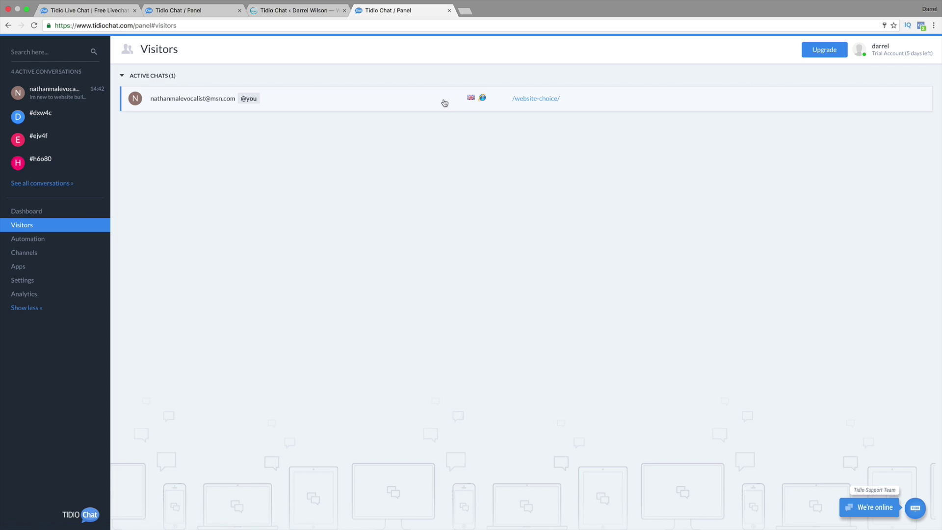
Open the active chat and send the replies 'your on youtube now!' and 'ill take a look when i get back home'.
{"action": "left_click", "coordinate": [352, 102]}
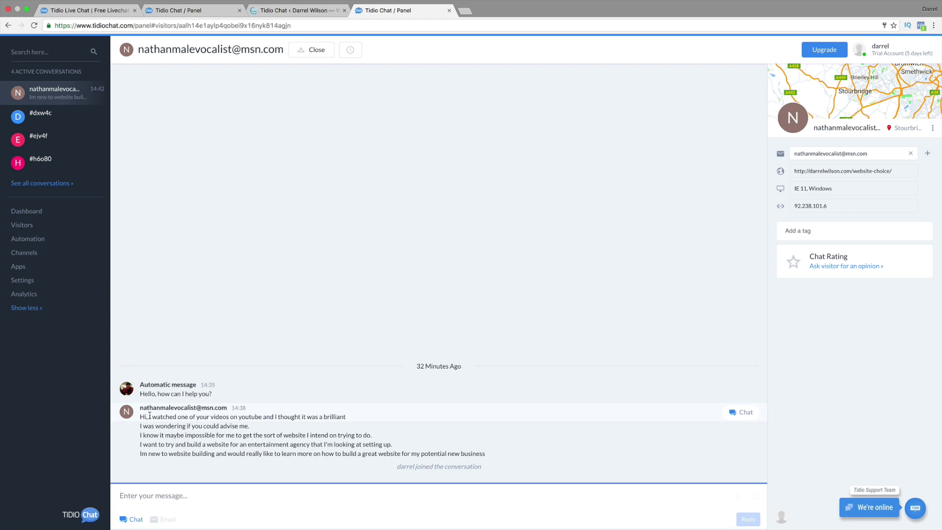
{"action": "left_click_drag", "start_coordinate": [149, 416], "coordinate": [366, 454]}
{"action": "left_click", "coordinate": [366, 494]}
{"action": "type", "text": "your "}
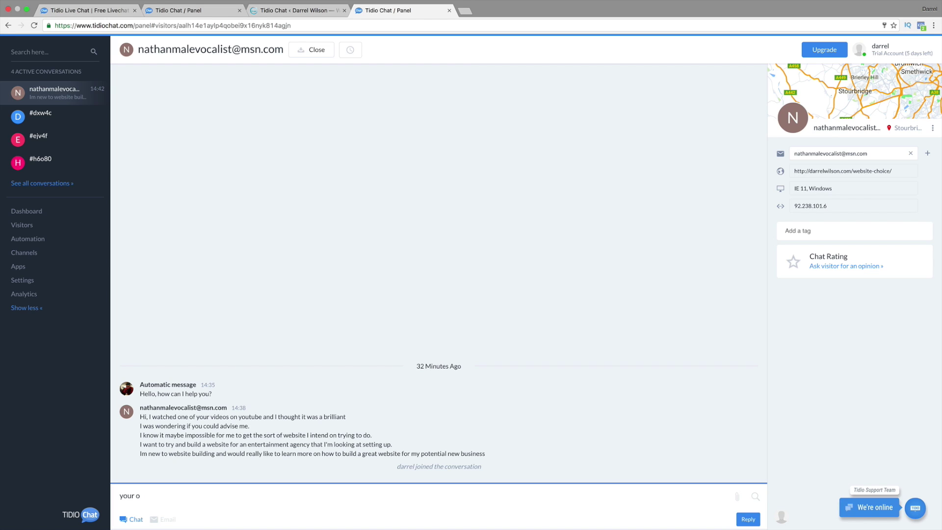
{"action": "type", "text": "on youtube now!"}
{"action": "key", "text": "Return"}
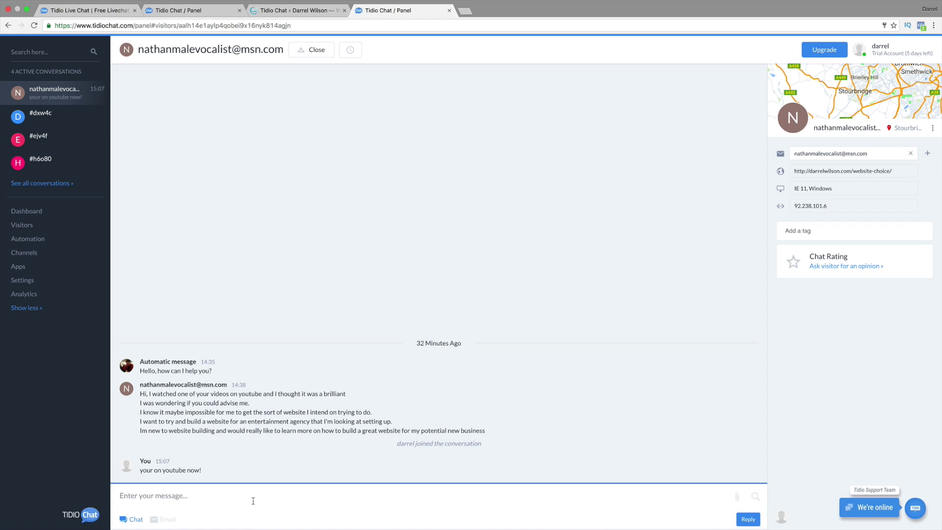
{"action": "type", "text": "ill take a look when i get back home"}
{"action": "key", "text": "Return"}
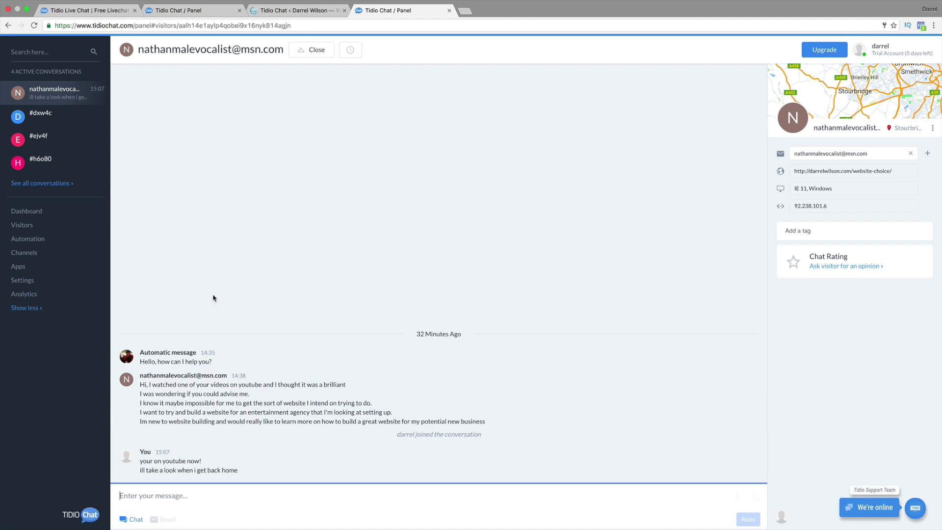
View the live WordPress site's Tidio widget greeting 'Hello, how can I help you?' and try its message field.
{"action": "left_click", "coordinate": [49, 211]}
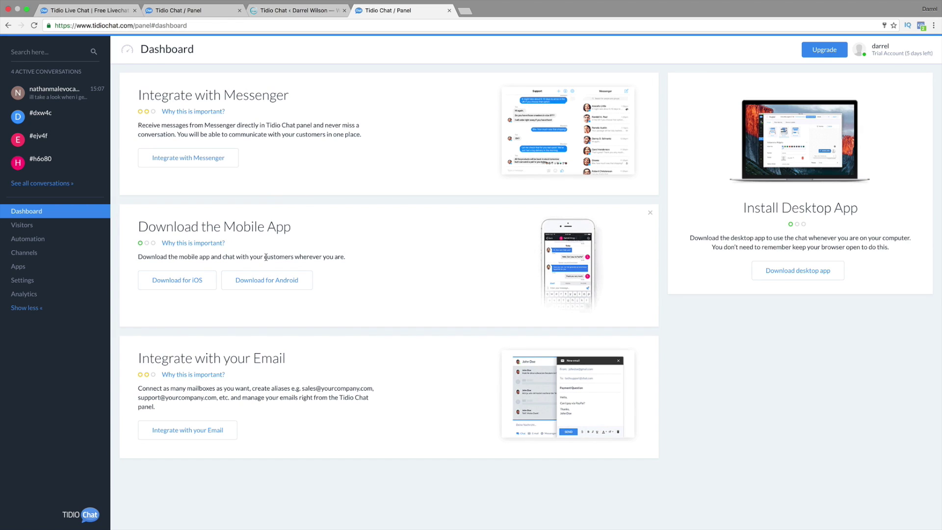
{"action": "left_click", "coordinate": [281, 11]}
{"action": "mouse_move", "coordinate": [49, 42]}
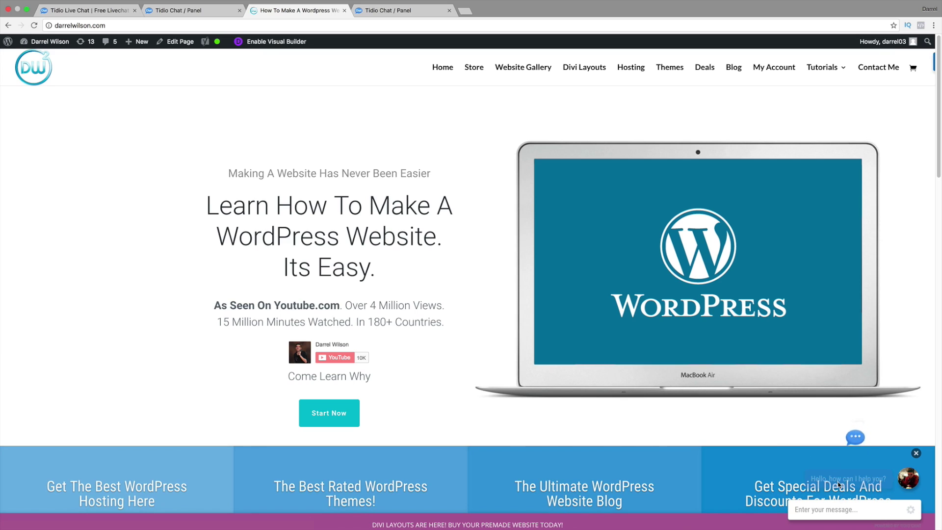
{"action": "left_click", "coordinate": [862, 506]}
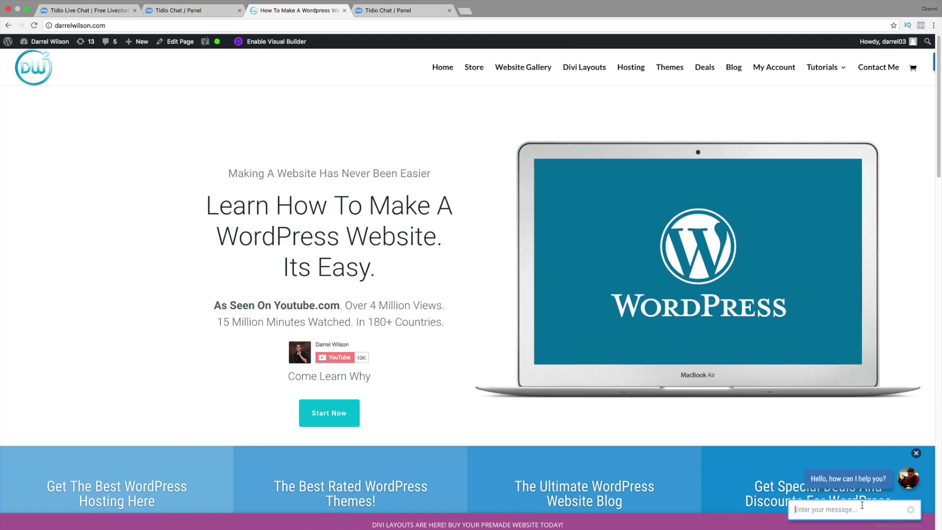
Open Tidio's pricing page and review the Free, PRO and Premium comparison, noting PRO's Unlimited automation.
{"action": "left_click", "coordinate": [81, 12]}
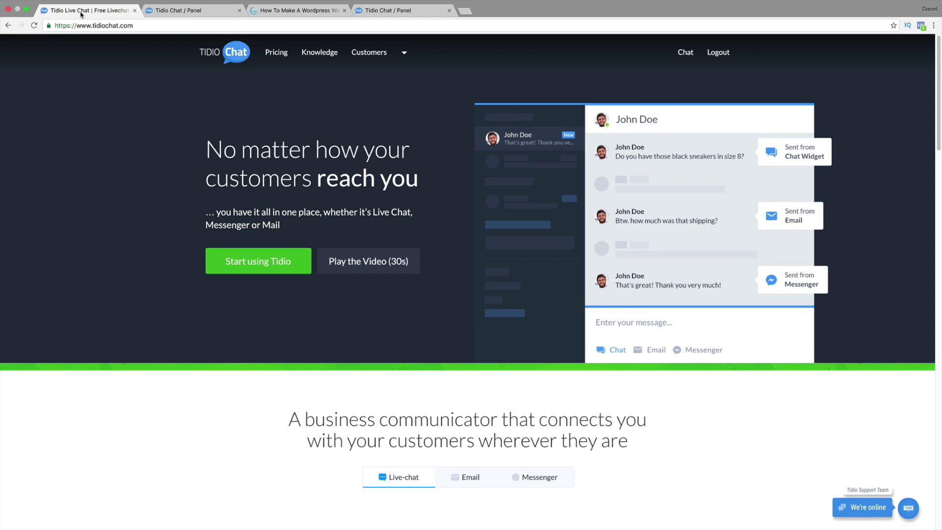
{"action": "left_click", "coordinate": [196, 13]}
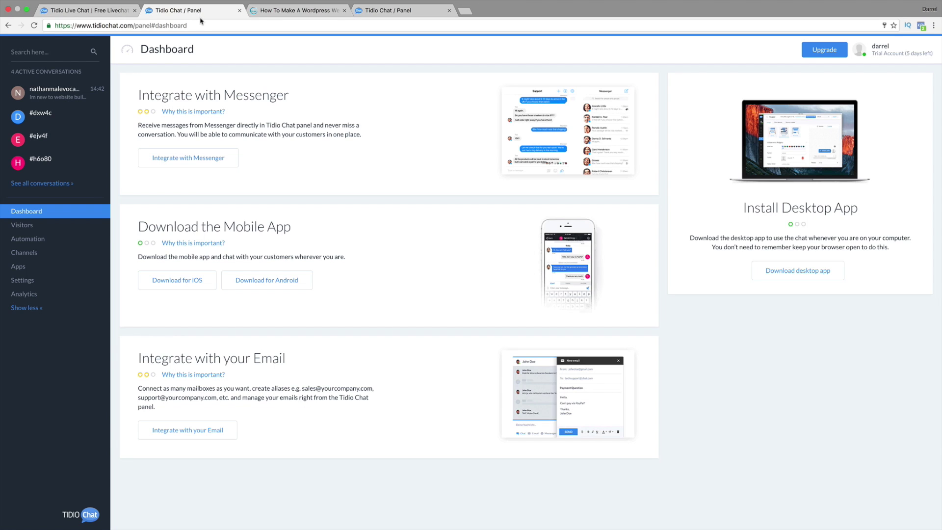
{"action": "left_click", "coordinate": [96, 12]}
{"action": "left_click", "coordinate": [271, 55]}
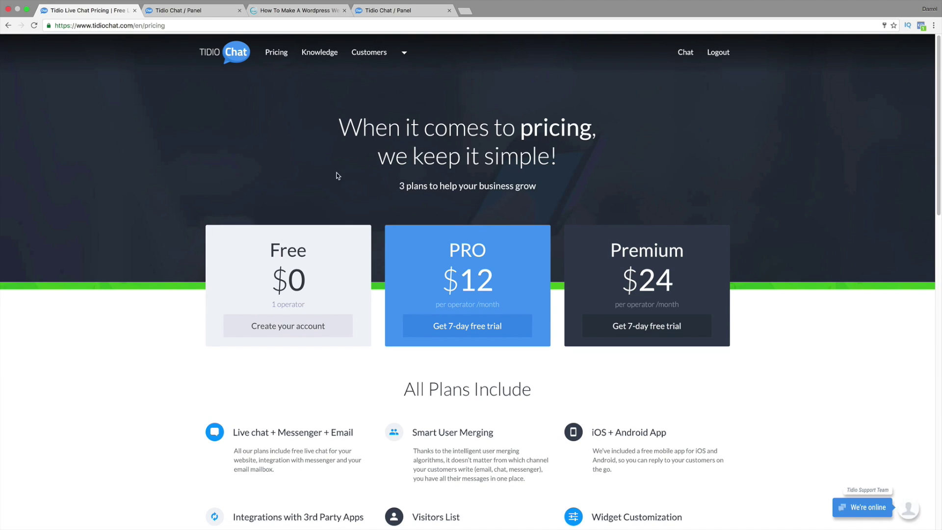
{"action": "scroll", "coordinate": [433, 338], "scroll_direction": "down", "scroll_amount": 7}
{"action": "scroll", "coordinate": [433, 338], "scroll_direction": "down", "scroll_amount": 1}
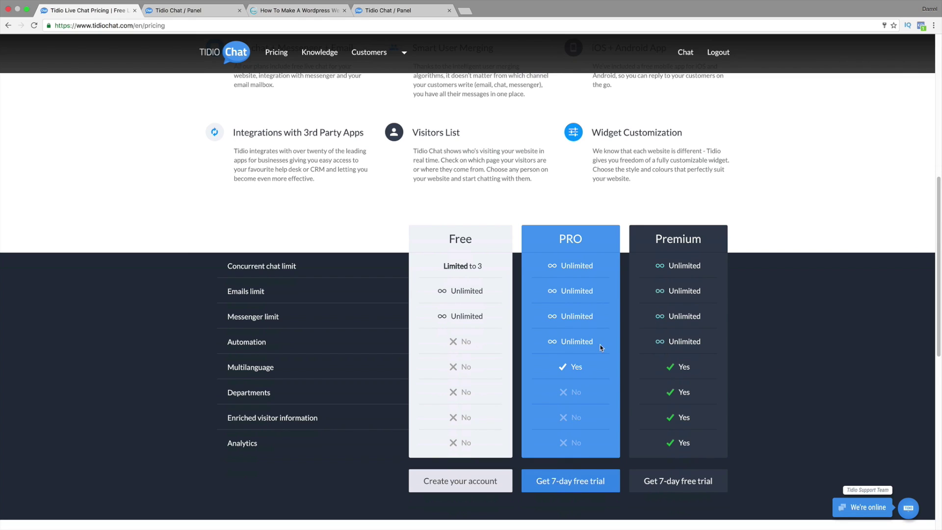
{"action": "left_click_drag", "start_coordinate": [593, 341], "coordinate": [550, 339]}
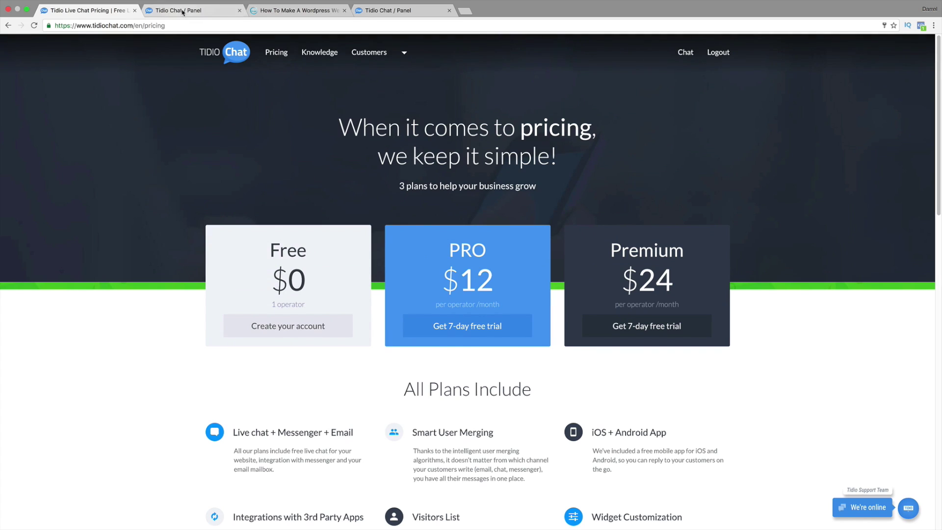
Return to the WordPress site tab where the widget greets visitors with 'Hello, how can I help you?'.
{"action": "left_click", "coordinate": [177, 10]}
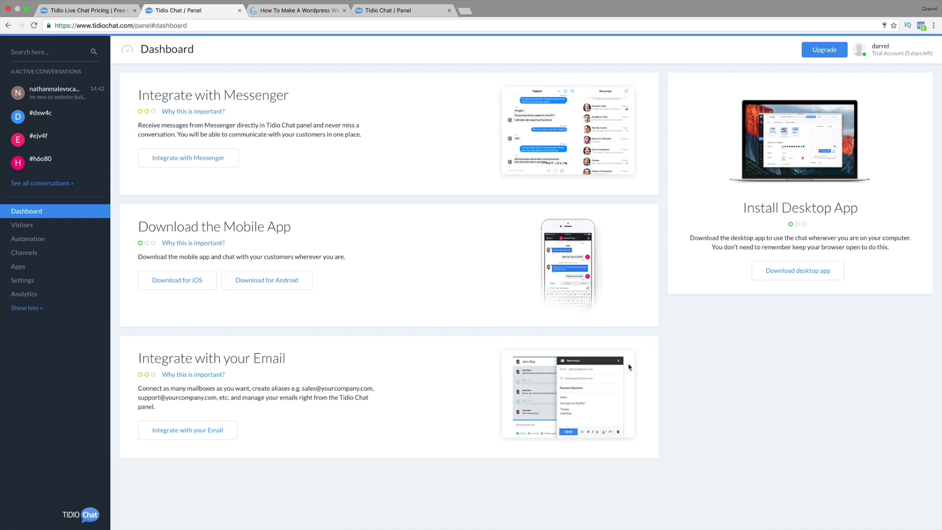
{"action": "left_click", "coordinate": [317, 12]}
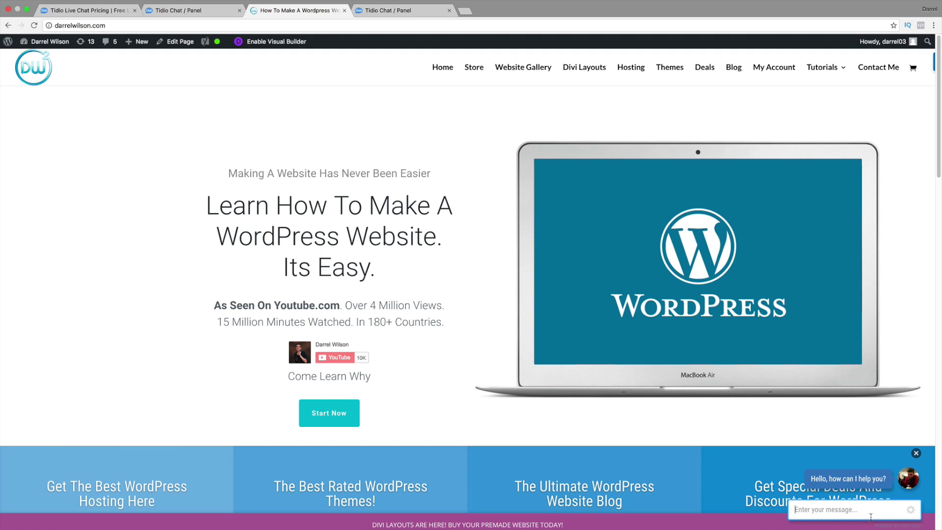